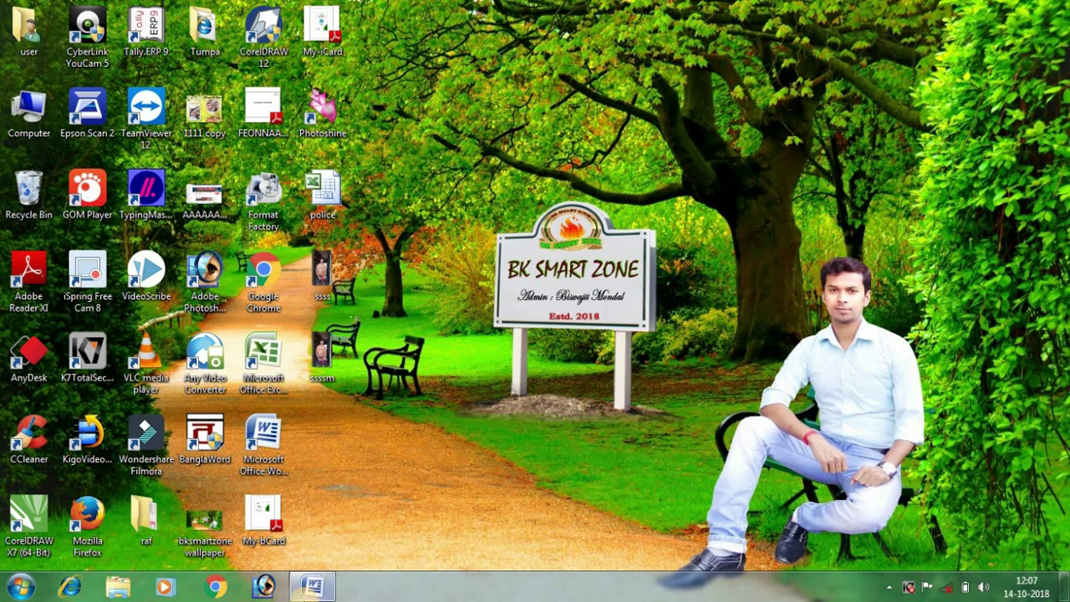
Step: Restore Document1 from the taskbar and switch the keyboard to Bengali with Ctrl+Alt+B
click(312, 590)
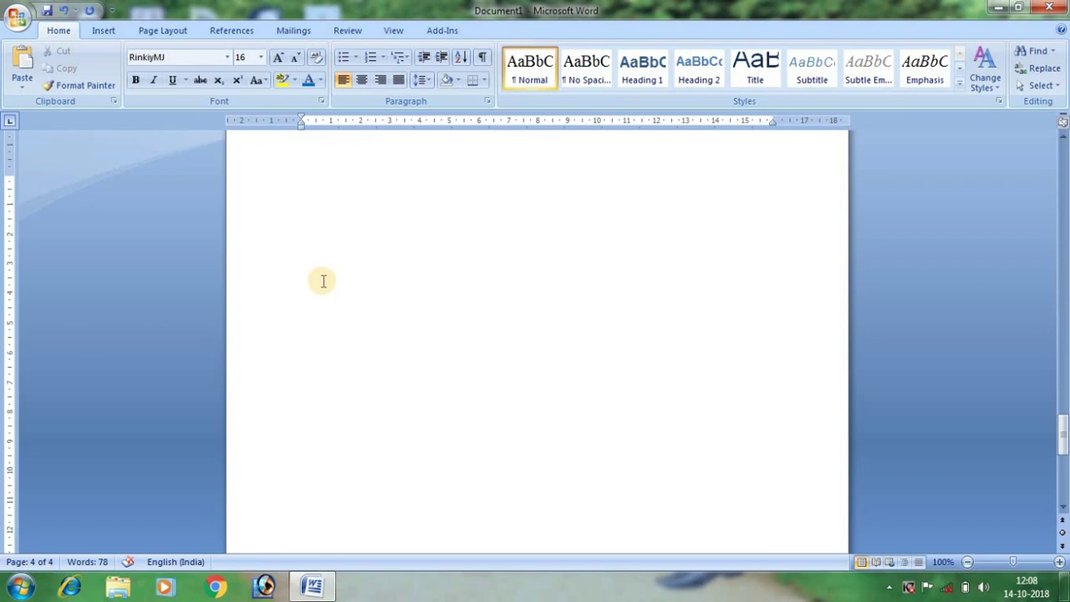
key(ctrl+alt+b)
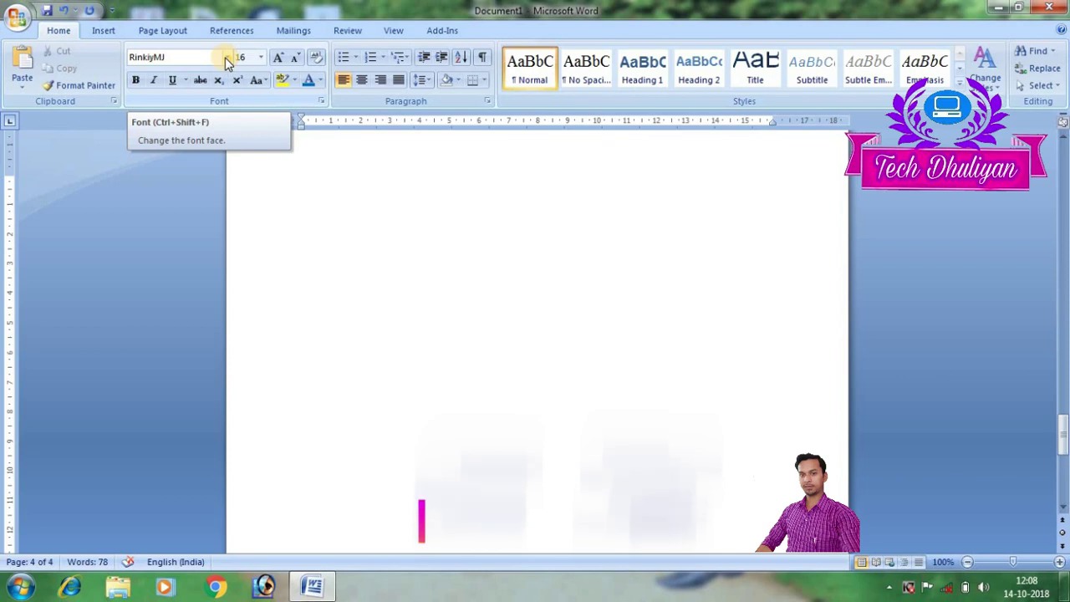
Step: Apply the RinkiyMJ font and grow its size from 16 to 20 pt
click(226, 56)
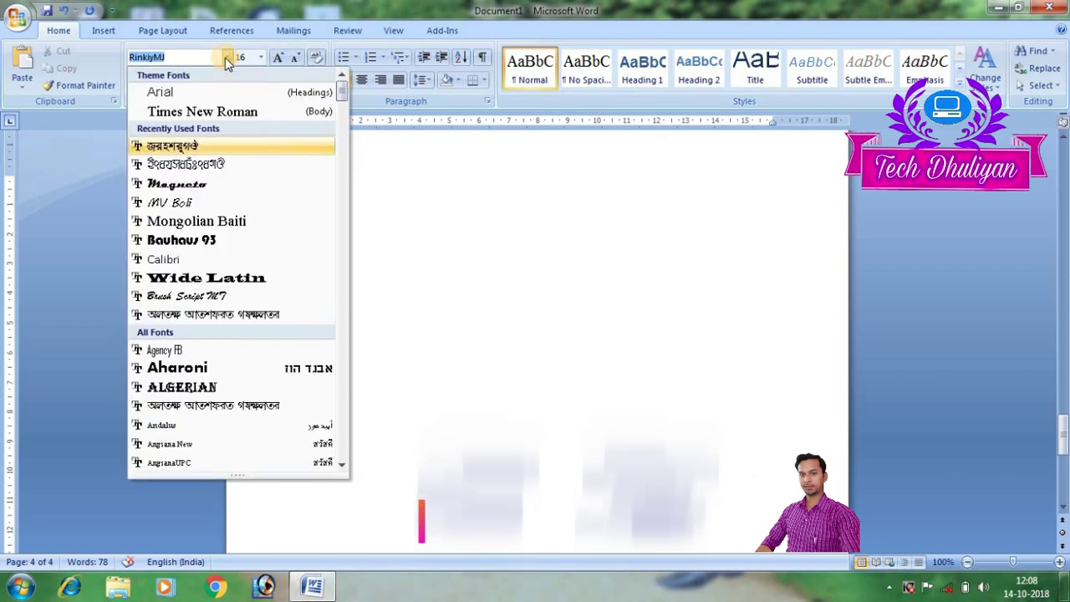
click(177, 148)
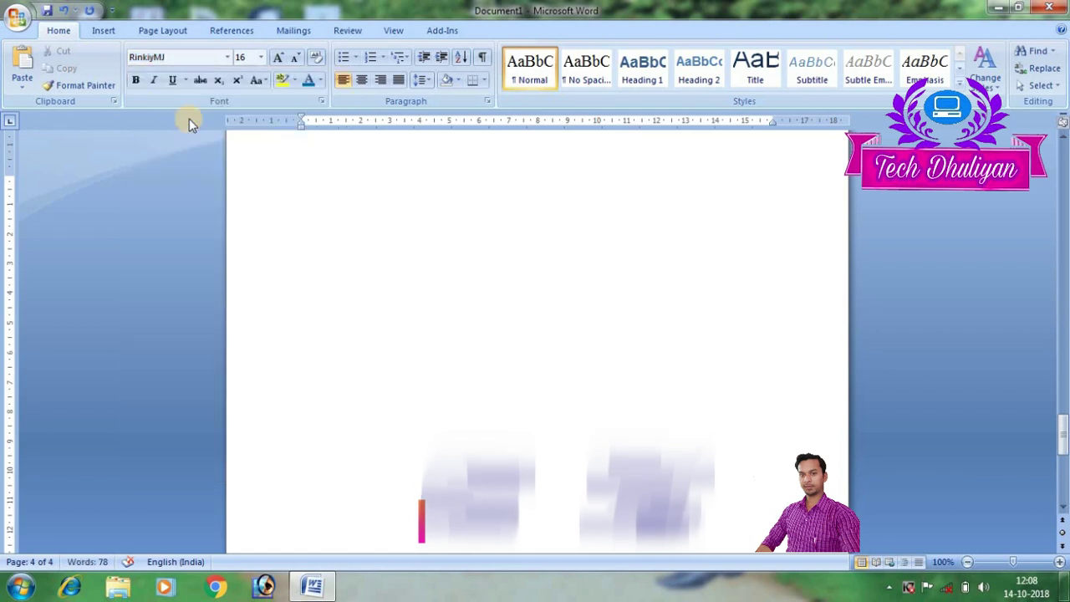
click(227, 57)
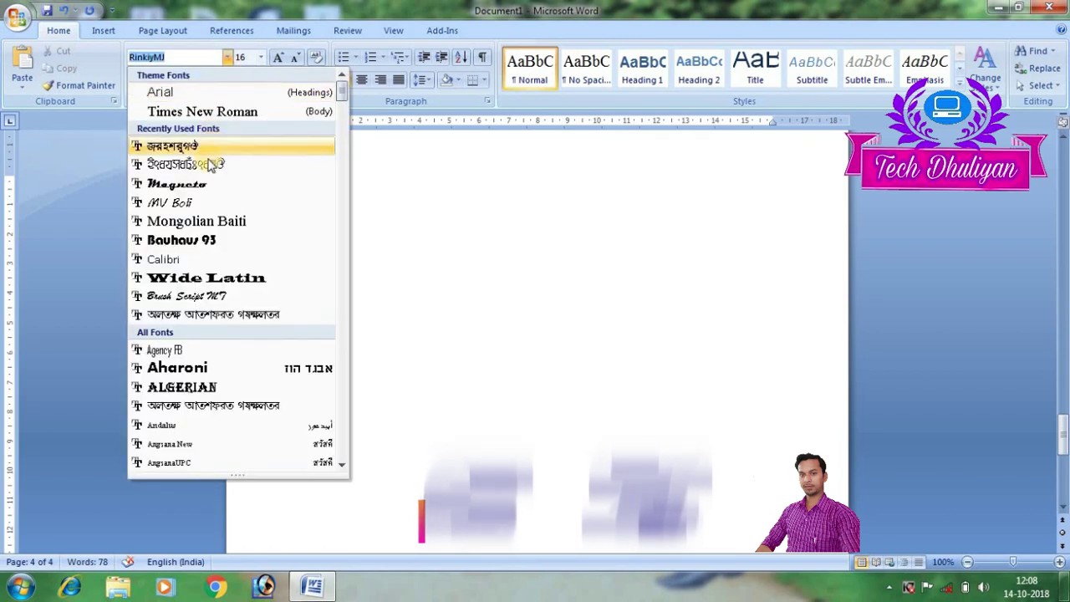
click(171, 149)
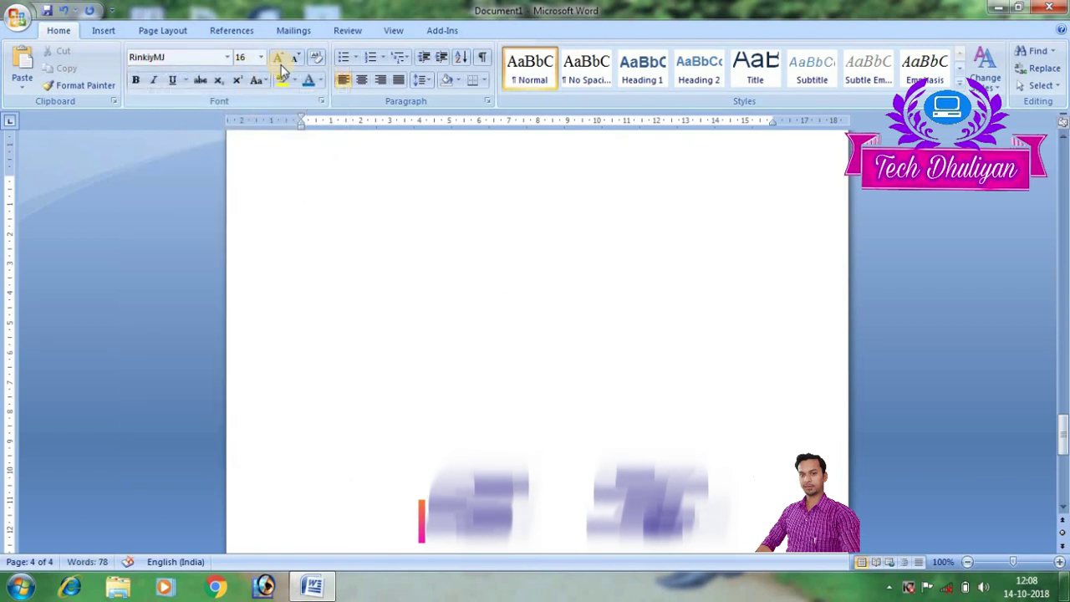
click(281, 58)
click(281, 59)
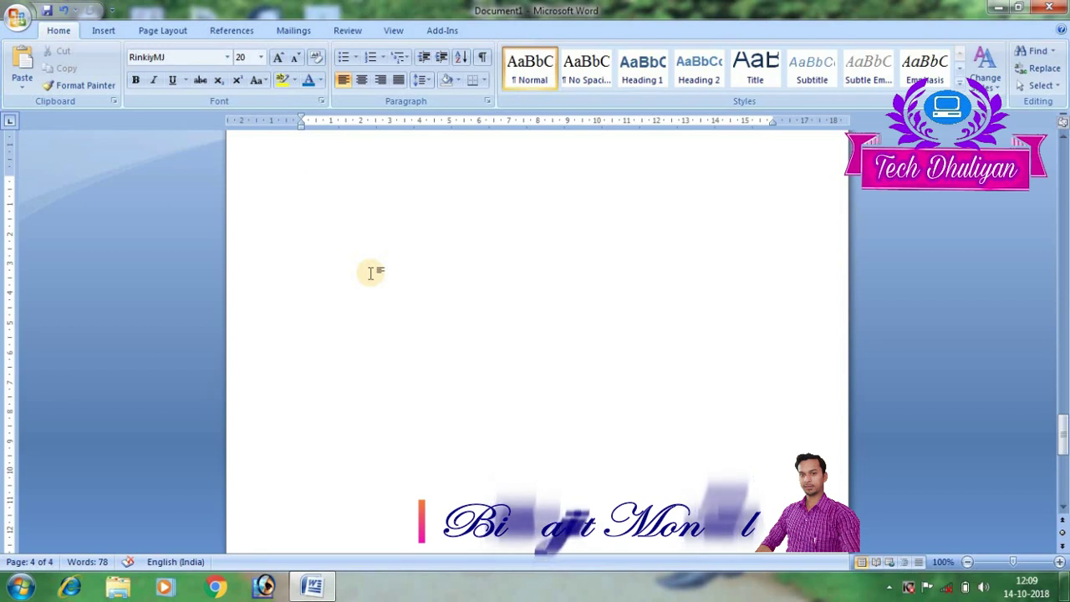
Step: Type the Bengali line নাম followed by the author's name, fixing typos, then start a new line
text(অ)
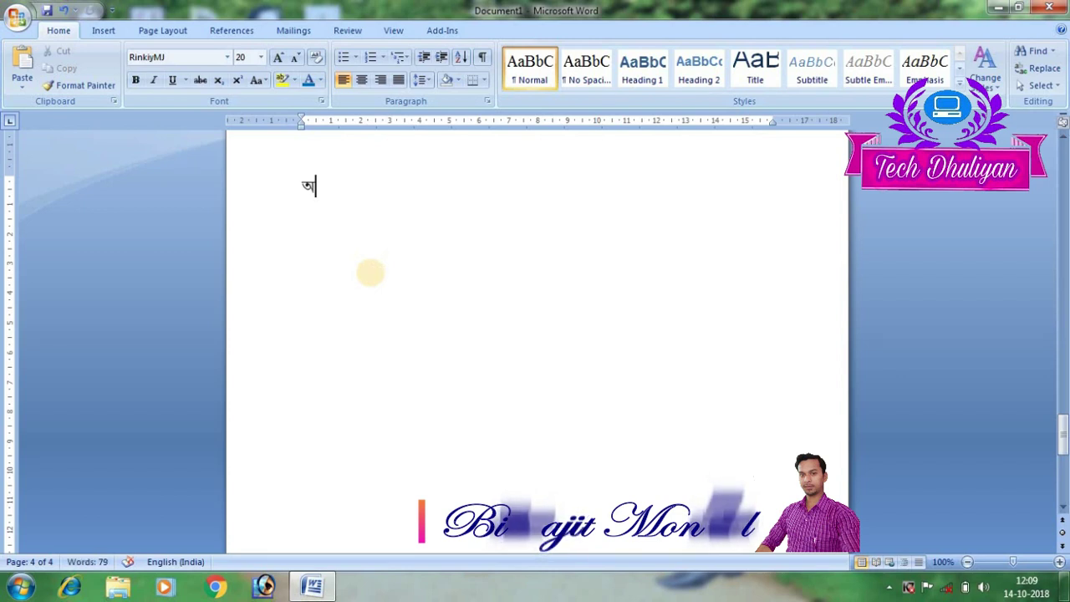
text(া)
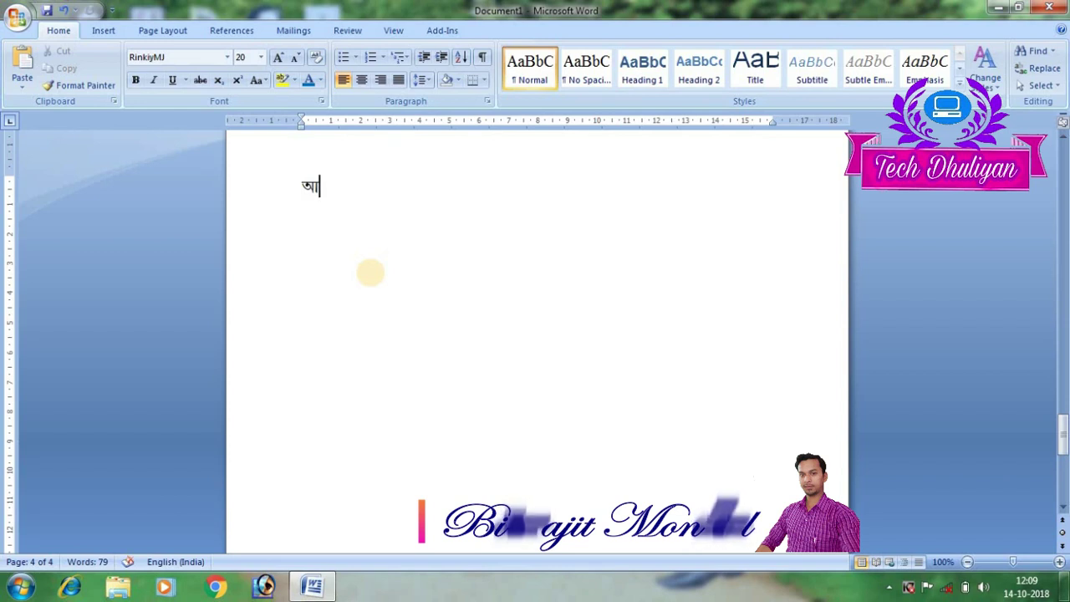
text(ক)
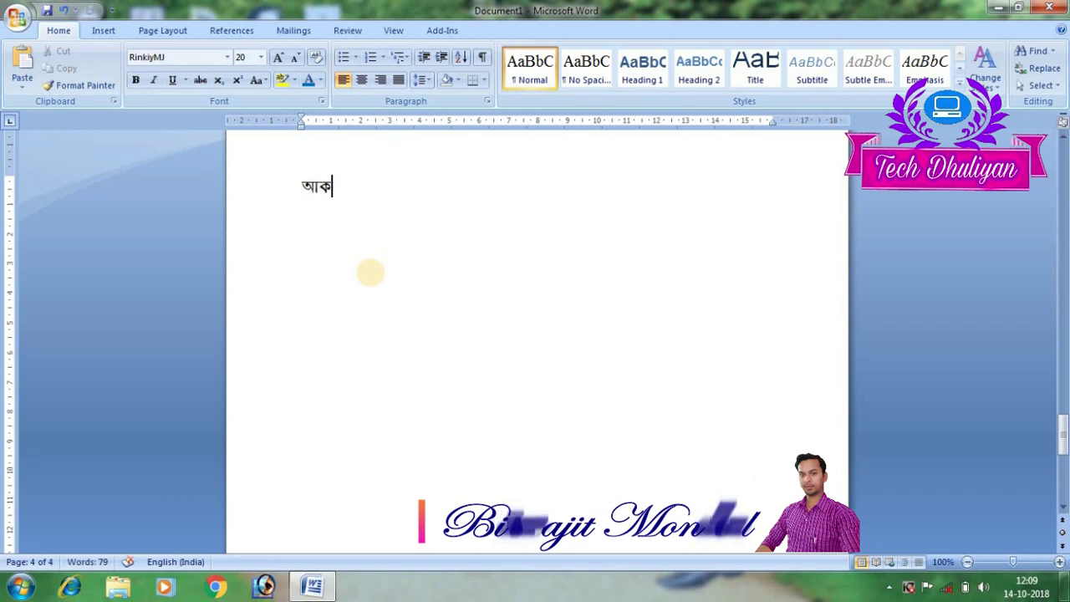
text(া)
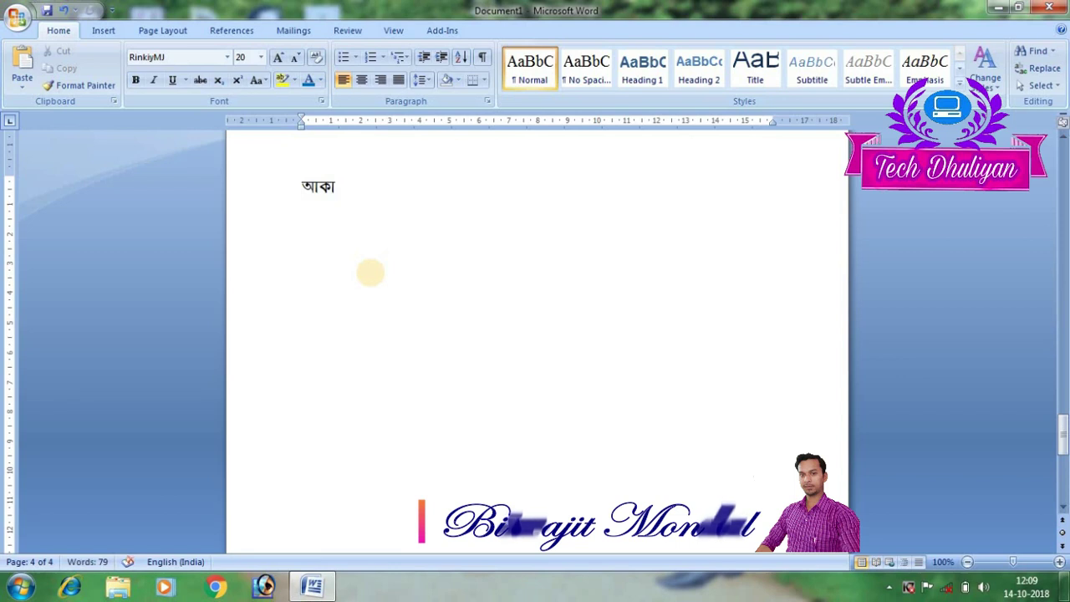
text(র)
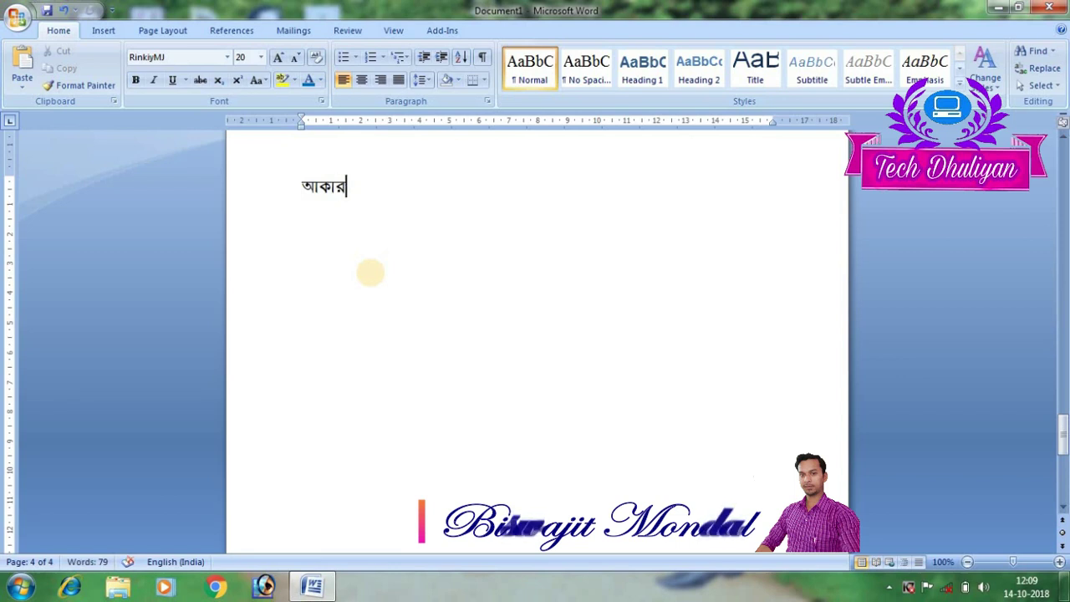
key(BackSpace)
key(BackSpace)
key(BackSpace)
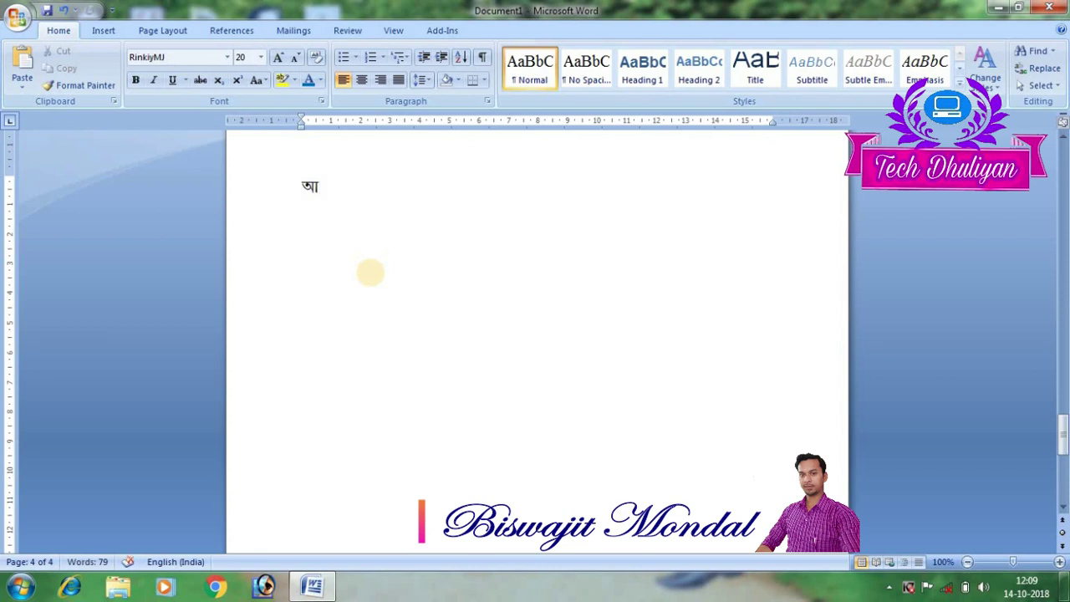
text(মা)
text(র ন)
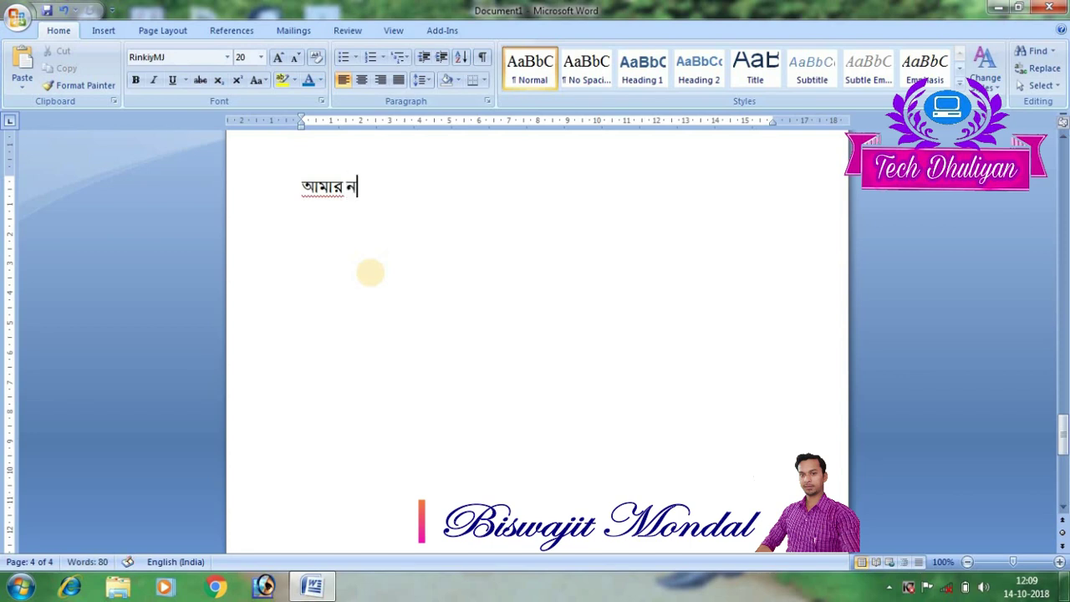
text(া)
text(ম)
text( -)
text( ি)
text(বি)
text(শ)
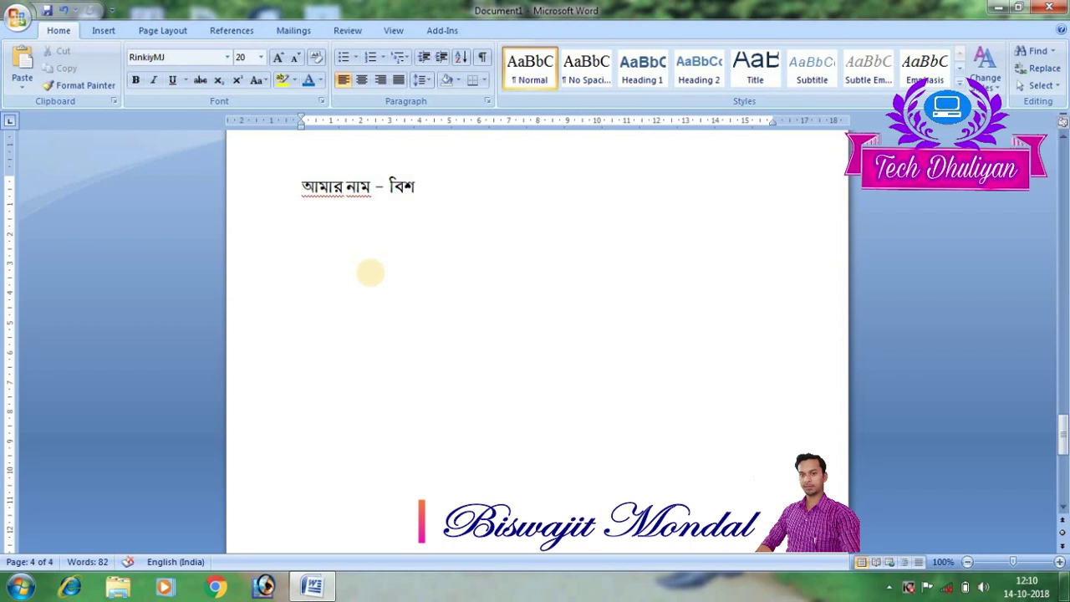
key(BackSpace)
text(শ)
key(BackSpace)
text(্ব)
text(া)
text(জি)
text(ত)
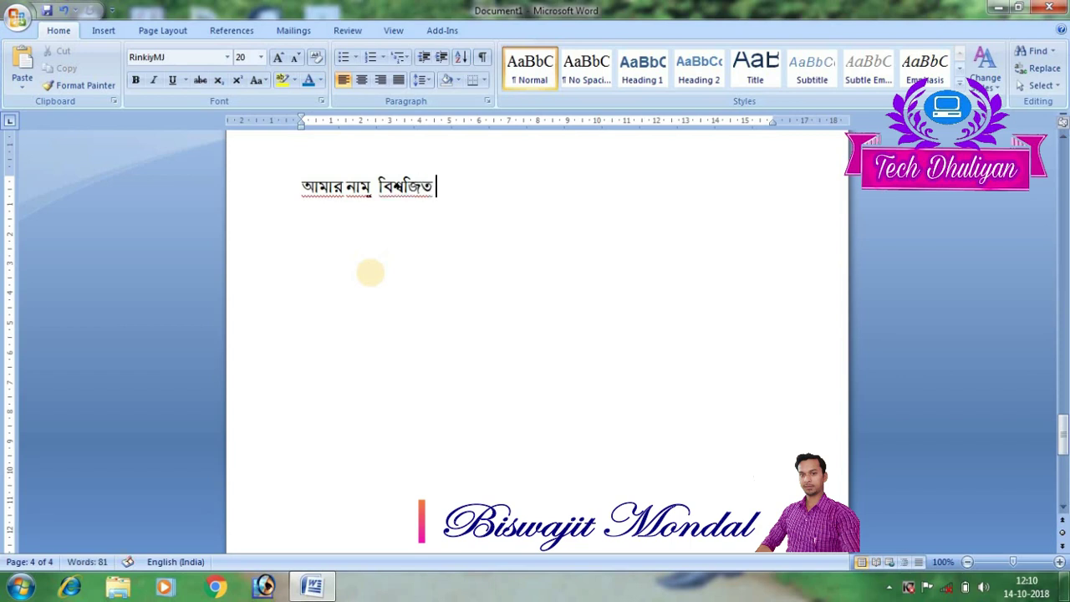
text( ম)
text(ন)
text(্)
text(ড)
text(ল)
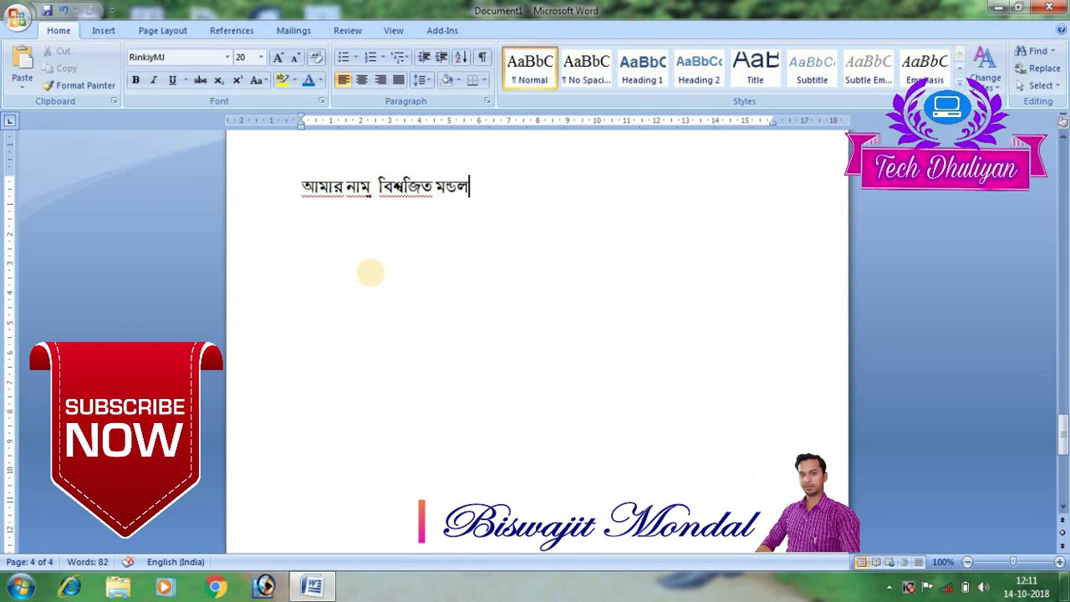
key(Return)
Step: Discard the trial text on line two and begin it with the letter এ
text(ক্)
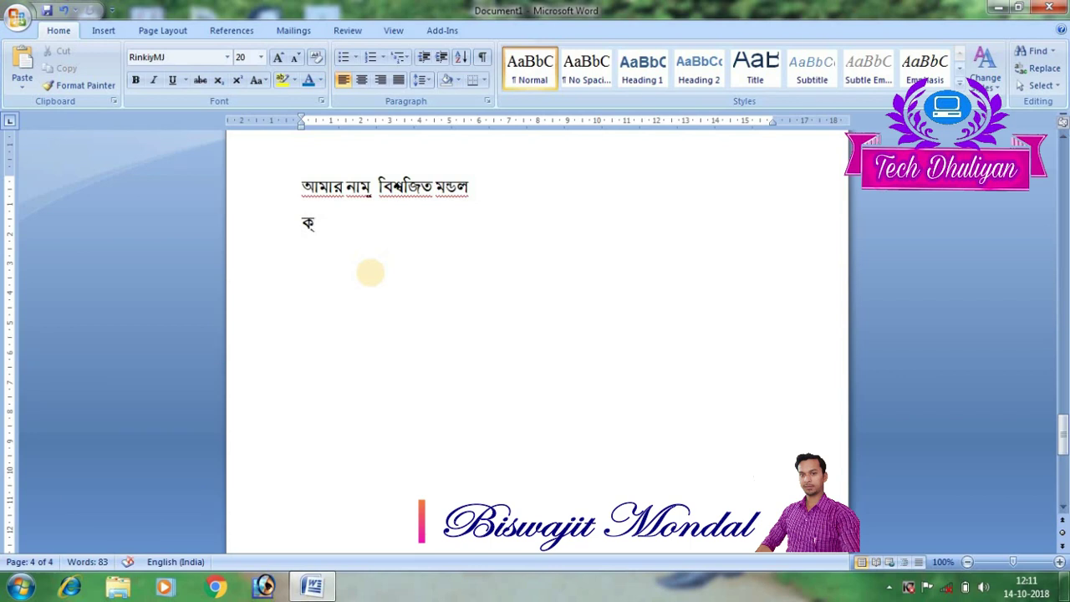
text(ল)
text(া)
text(স)
text( ক)
text(ল্)
key(BackSpace)
key(BackSpace)
text(্)
text(ল)
key(BackSpace)
key(BackSpace)
key(BackSpace)
key(BackSpace)
key(BackSpace)
key(BackSpace)
key(BackSpace)
text(এ)
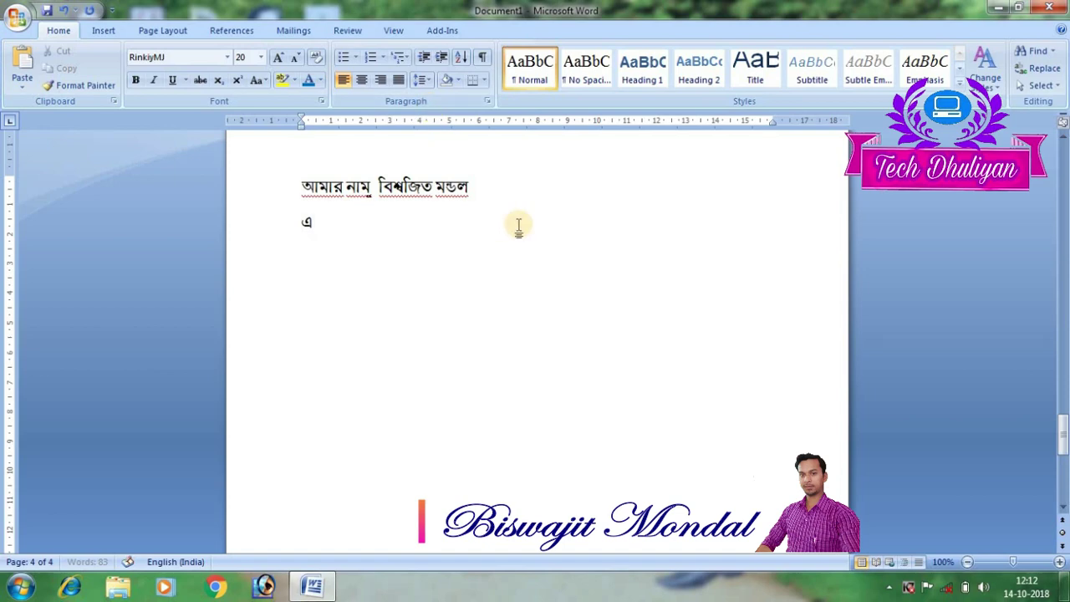
click(995, 9)
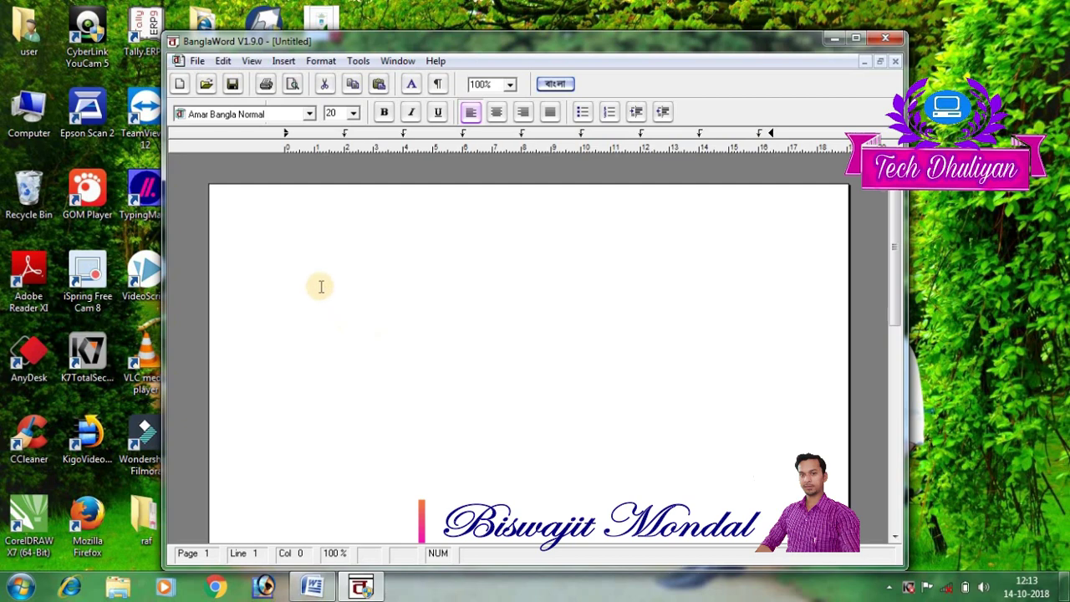
click(885, 38)
click(307, 588)
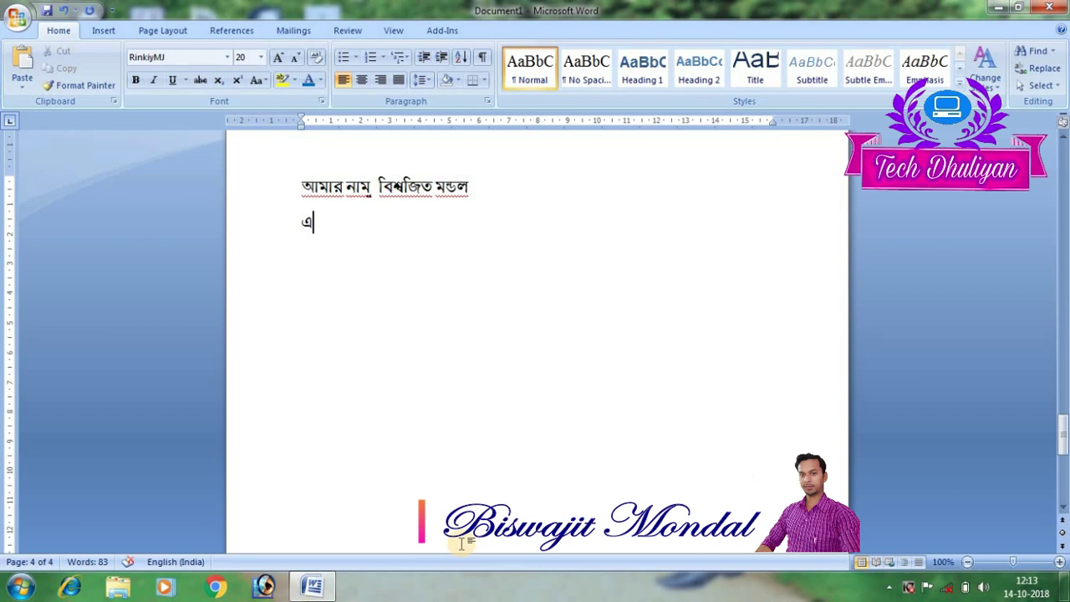
Step: Type এখানে কম্পিউটার on line two, inserting the missing ি vowel sign after ক
text(খ)
text(া)
text(ে)
text(ন)
text( ক)
text(ম্)
text(প)
click(359, 222)
text(ি)
click(383, 221)
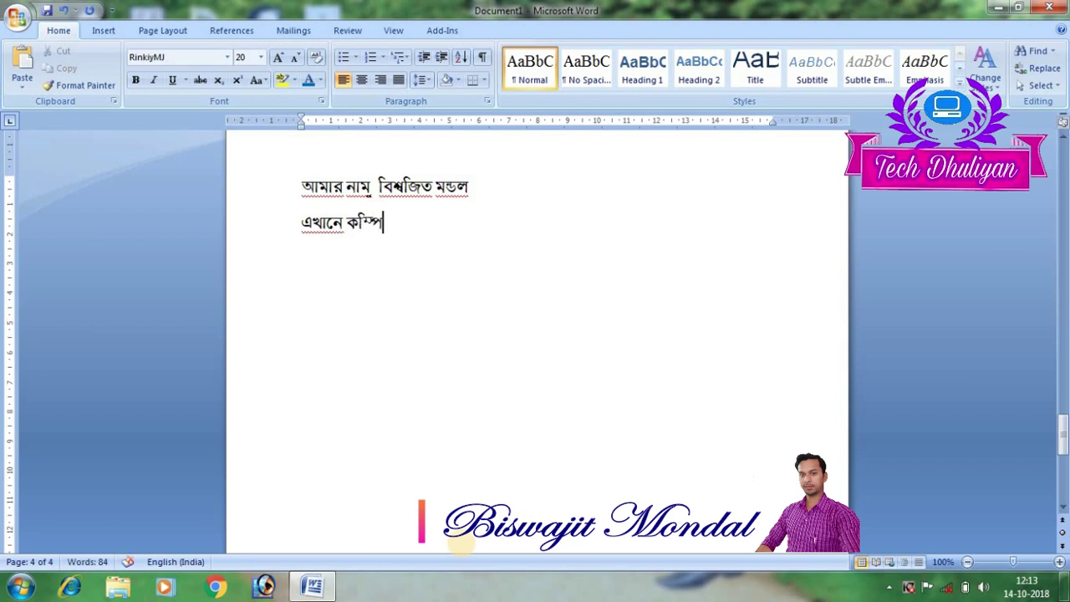
text(উ)
text(টার)
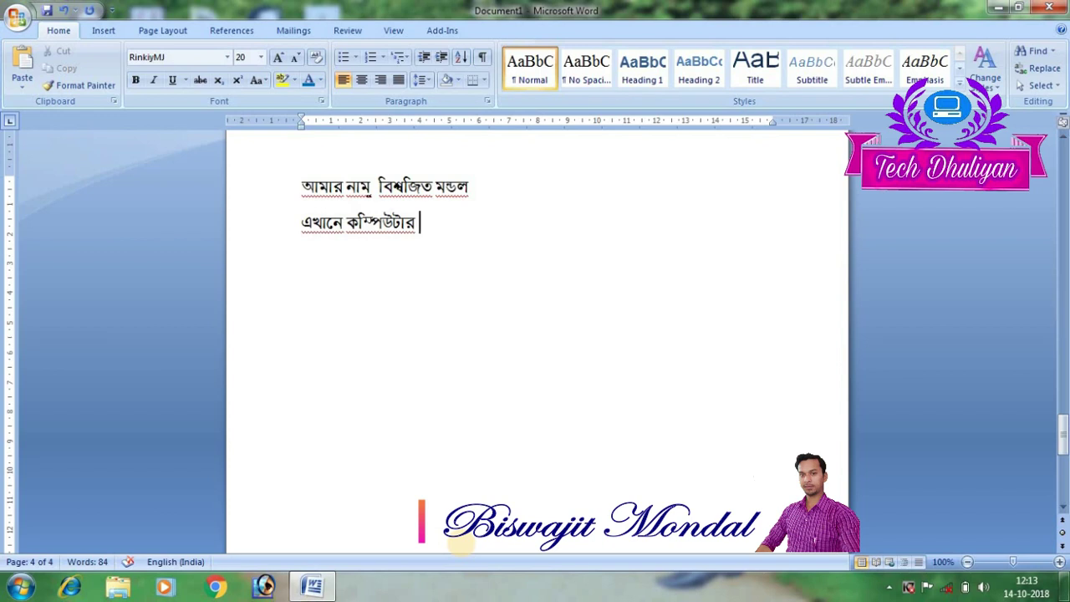
Step: Continue with টিউটোরিয়া, removing the extra র at the end
text(টি)
text(উ)
text(ট)
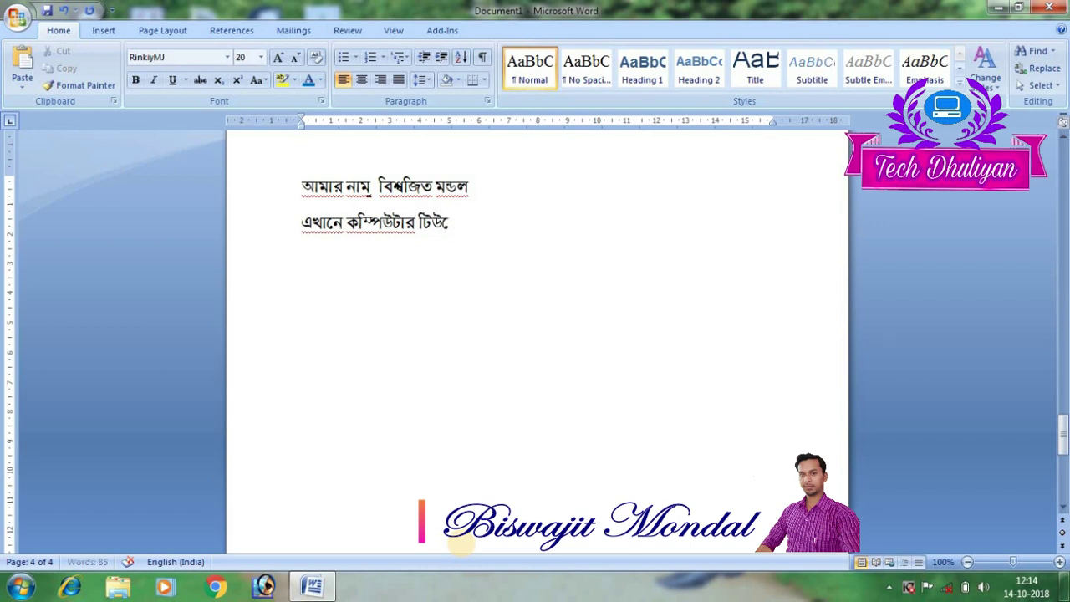
text(ো)
text(রি)
text(য়)
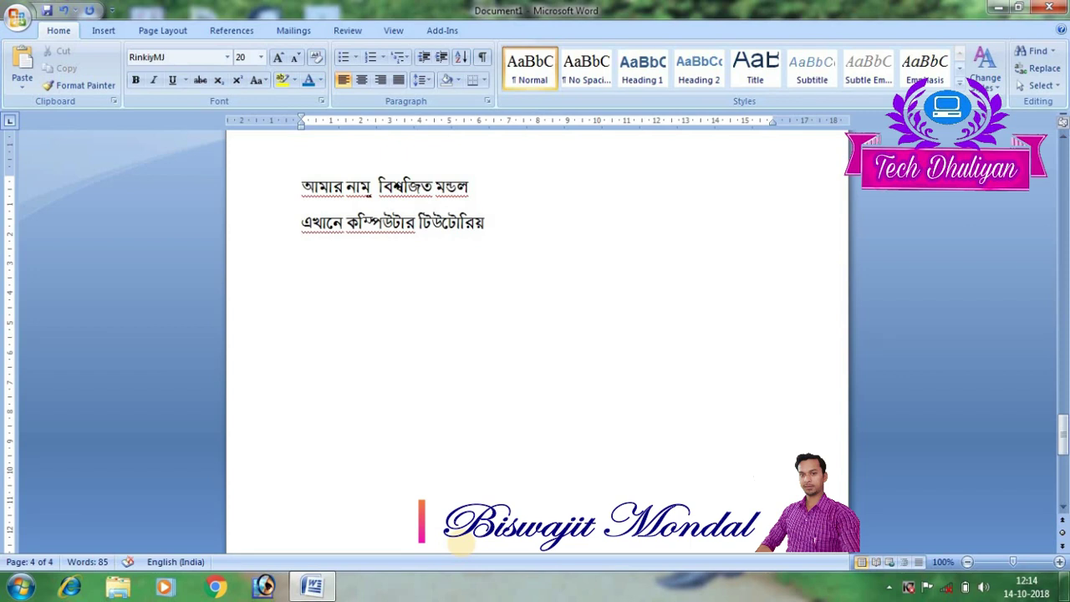
text(ার)
key(BackSpace)
Step: Finish line two with ল টিপস এবং ট্রেনিং দেওয়া হয়। ending in the দাঁড়ি mark
text(ল)
text(ট)
text(ি)
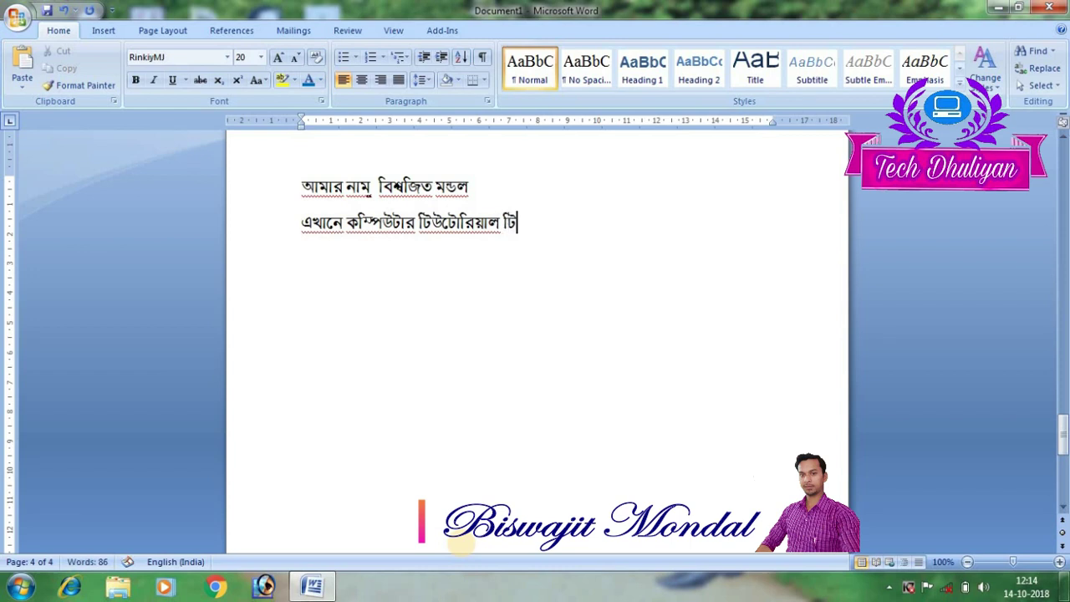
text(প)
text(স)
text( এ)
text(ব)
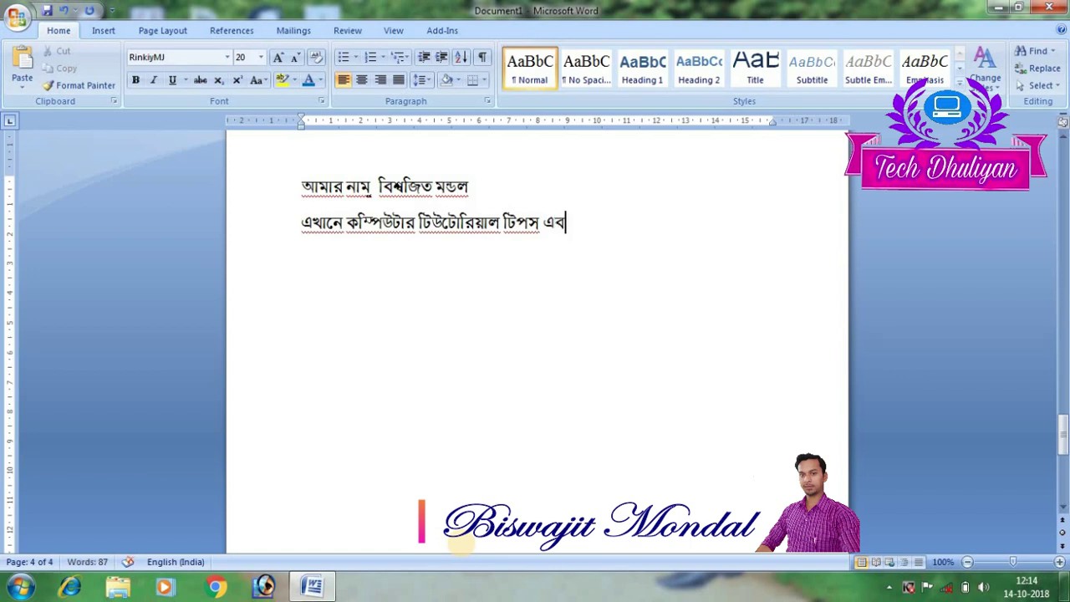
text(ং)
text( ট্রে)
text(ট)
text(া)
text(ৗ)
key(BackSpace)
text(নি)
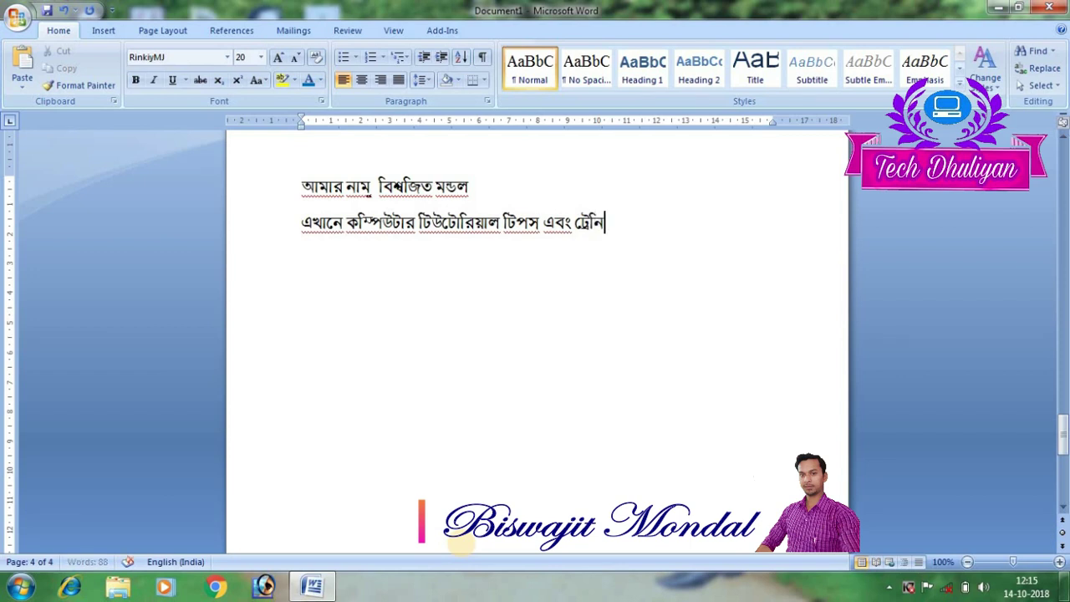
text(ং)
text( ে)
text(দ)
text(ও)
text(য়া)
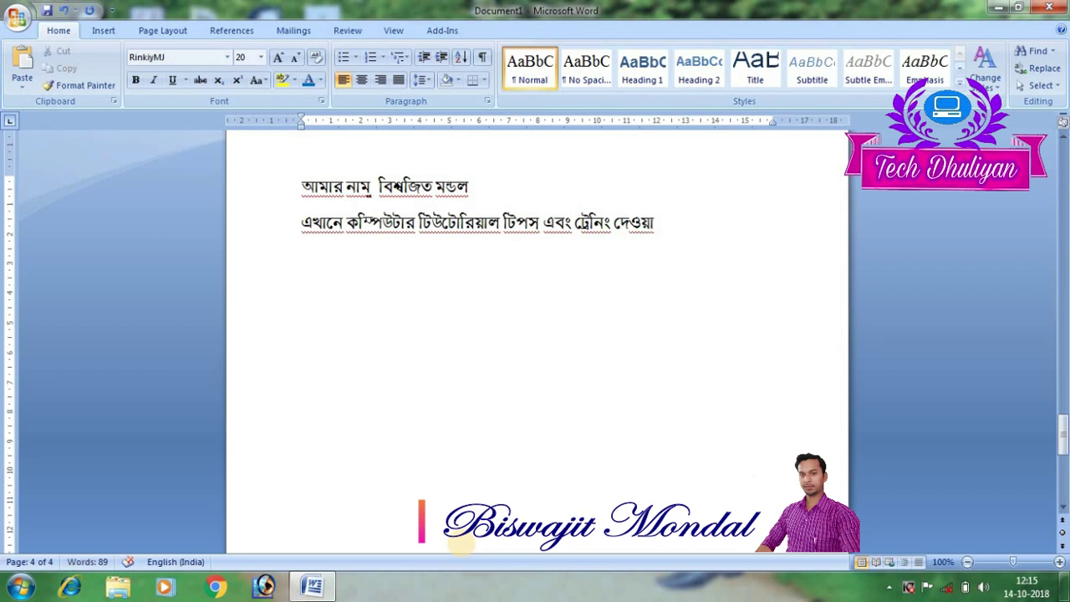
text( হ)
text(য়)
text(।)
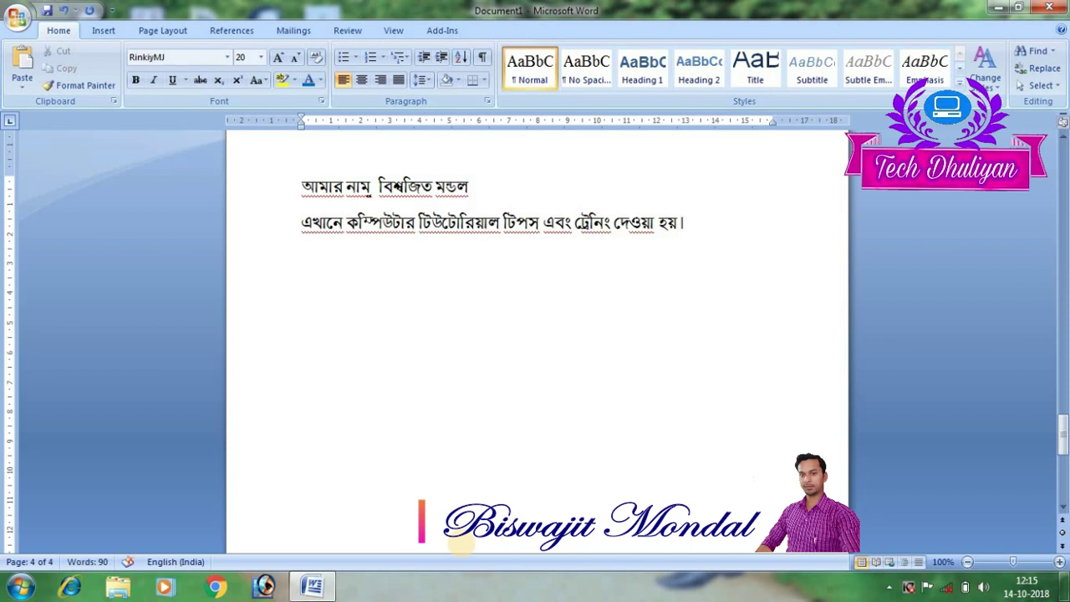